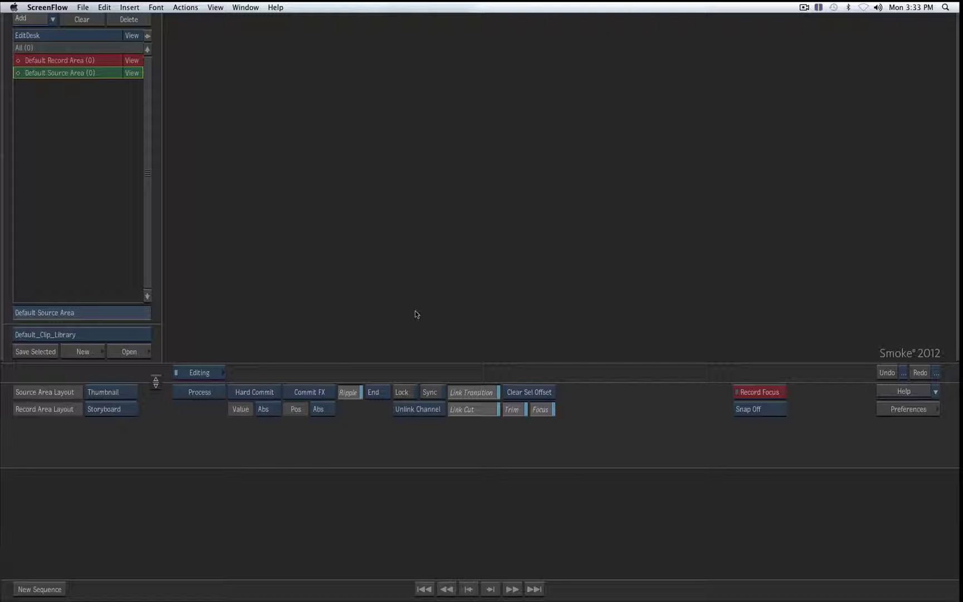
# In the ISIS client manager, select the Autodeskgroup workspace, then the Avidgroup workspace again.
pyautogui.press('super+Tab')
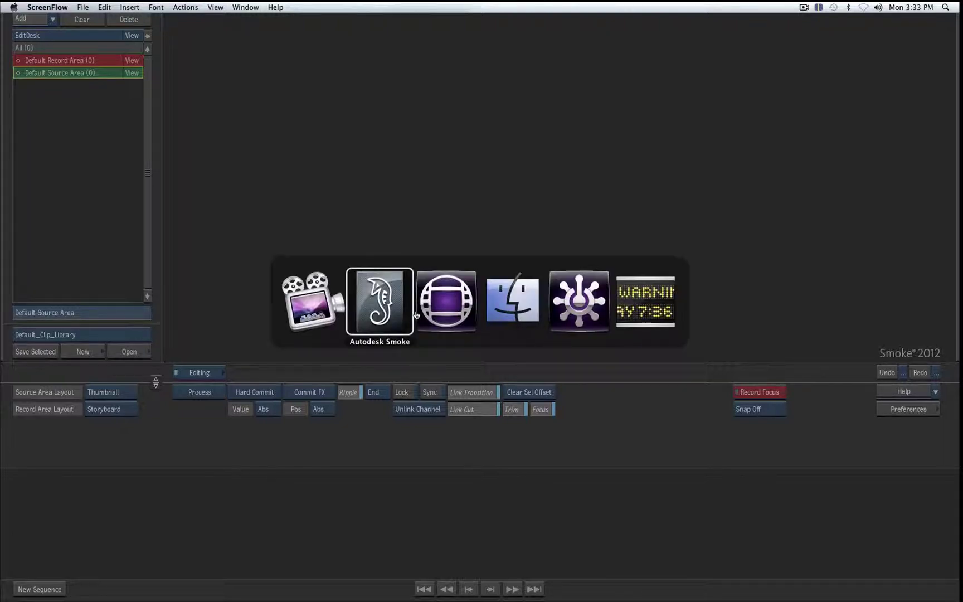
pyautogui.press('super+Tab')
pyautogui.press('super+Tab')
pyautogui.press('super+Tab')
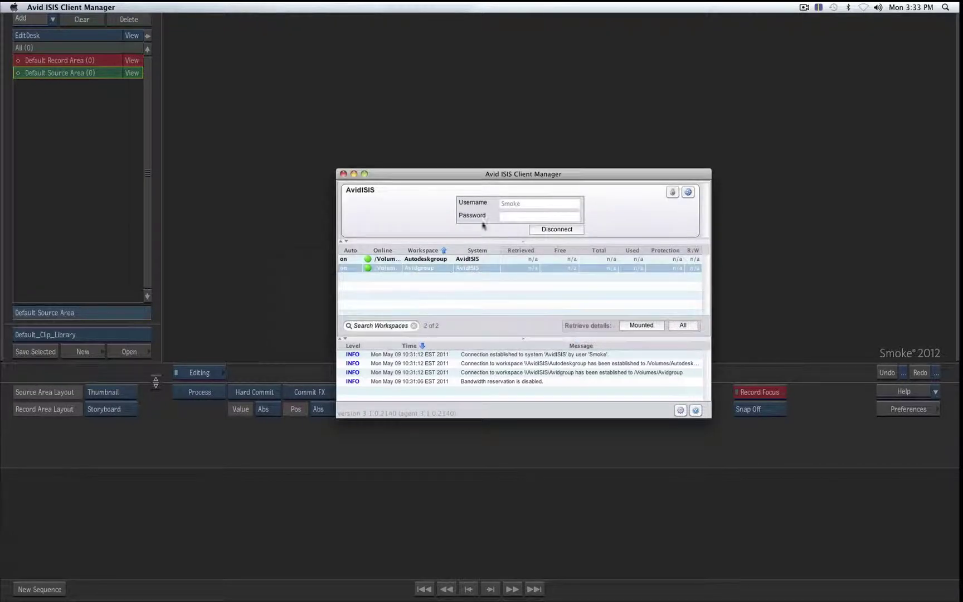
pyautogui.moveTo(528, 173); pyautogui.dragTo(485, 165)
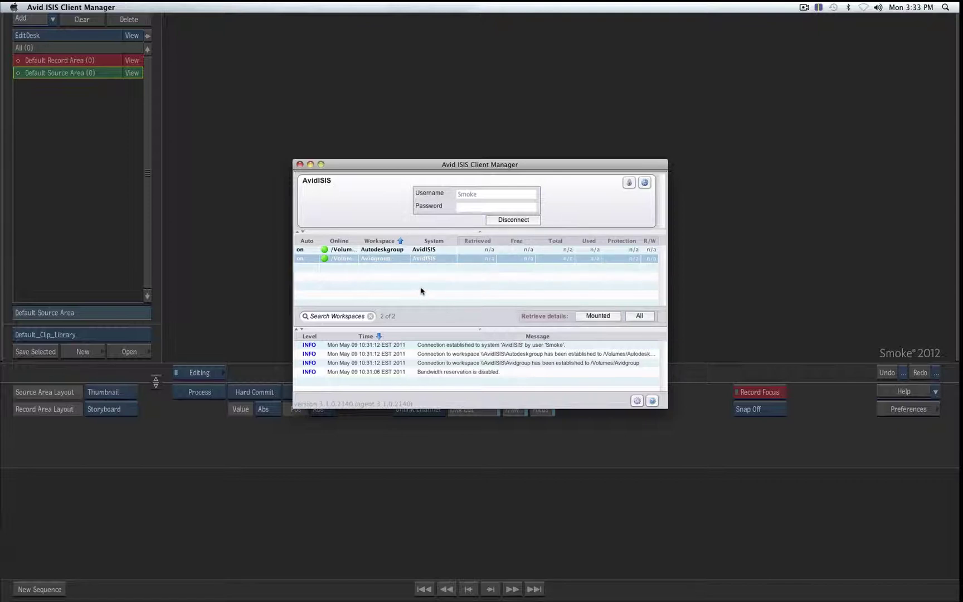
pyautogui.click(388, 252)
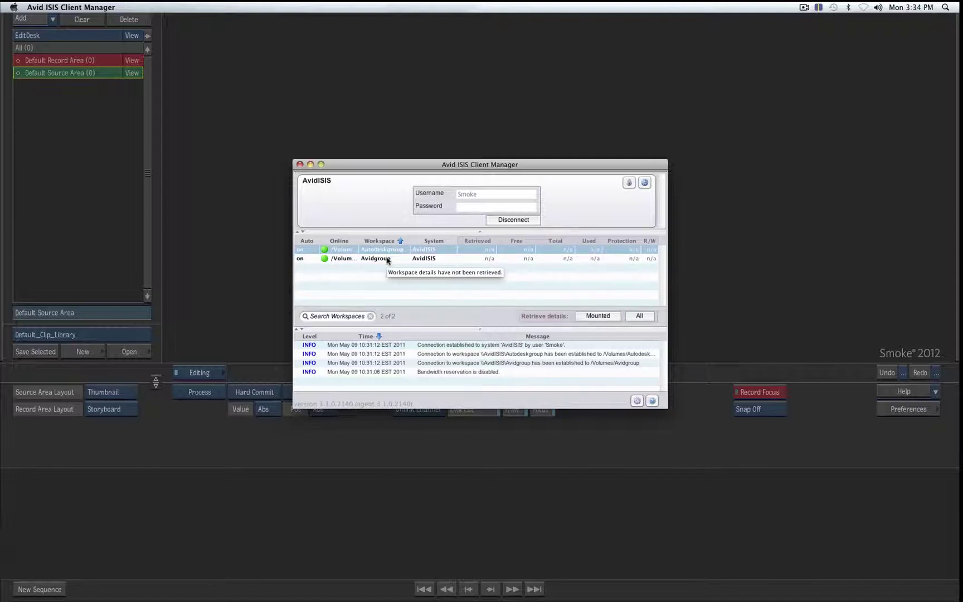
pyautogui.click(388, 259)
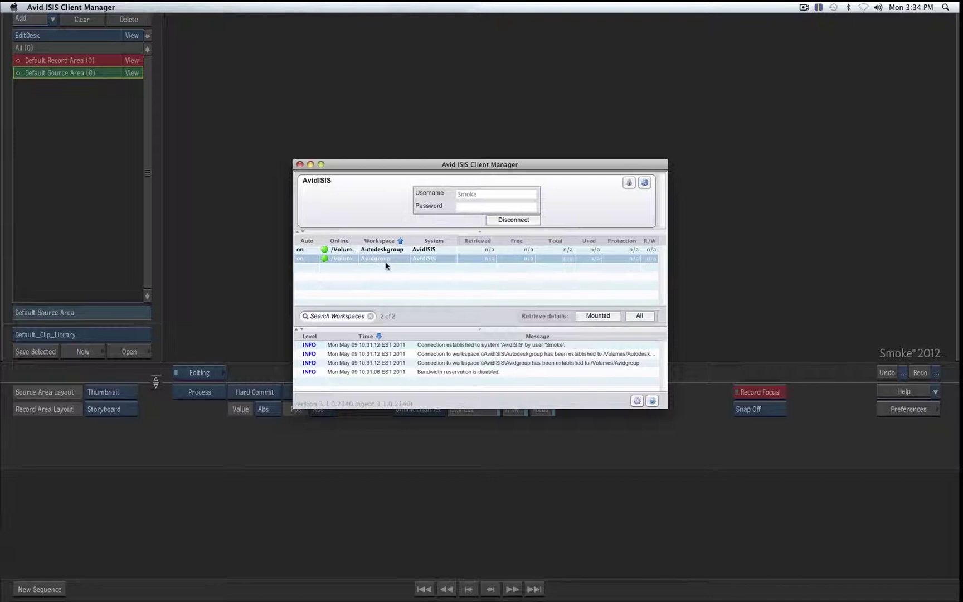
# In Media Composer, park the sequence at 01:00:06:02 and activate the LaptopProject bin.
pyautogui.click(708, 288)
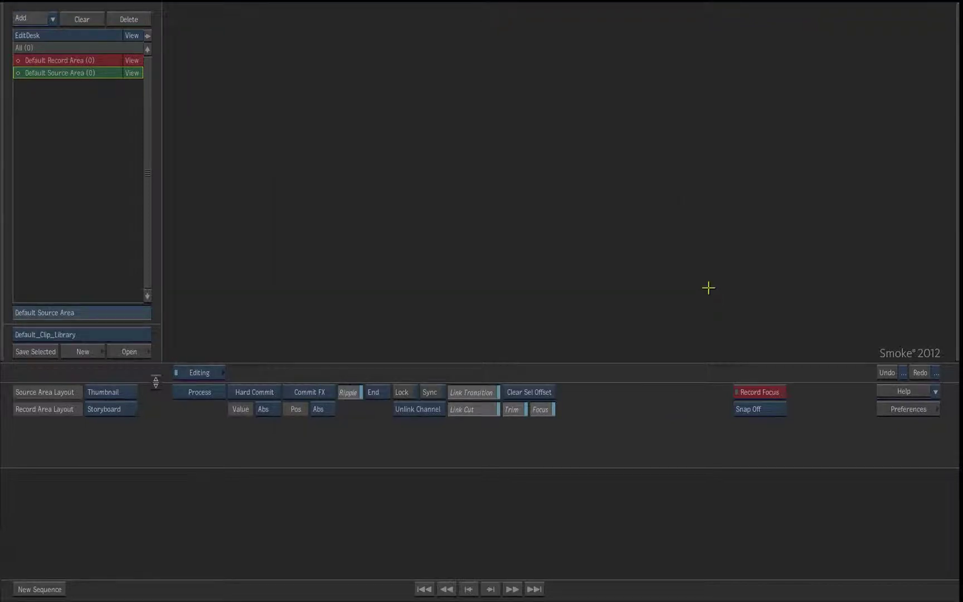
pyautogui.press('super+Tab')
pyautogui.press('super+Tab')
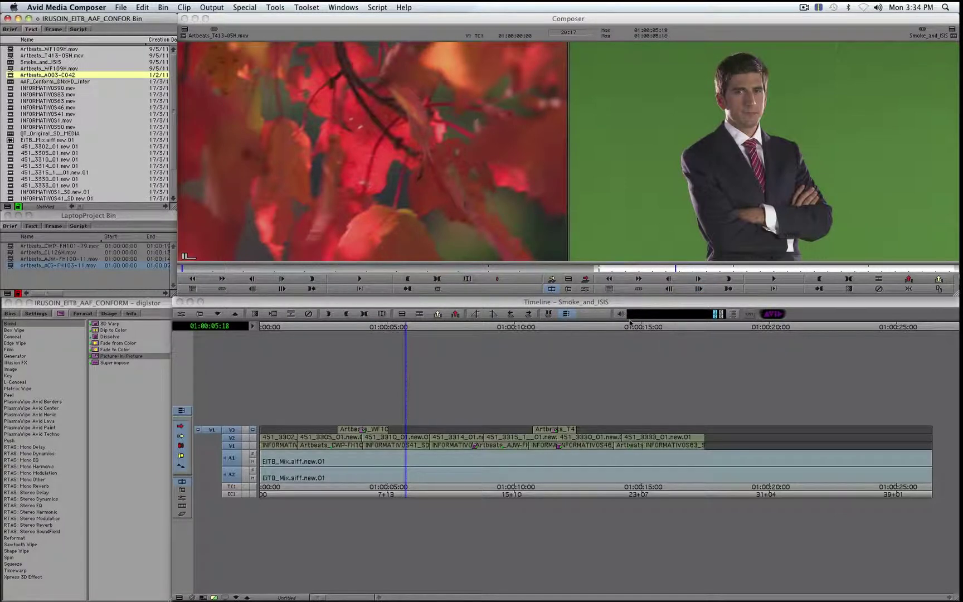
pyautogui.click(431, 330)
pyautogui.click(421, 330)
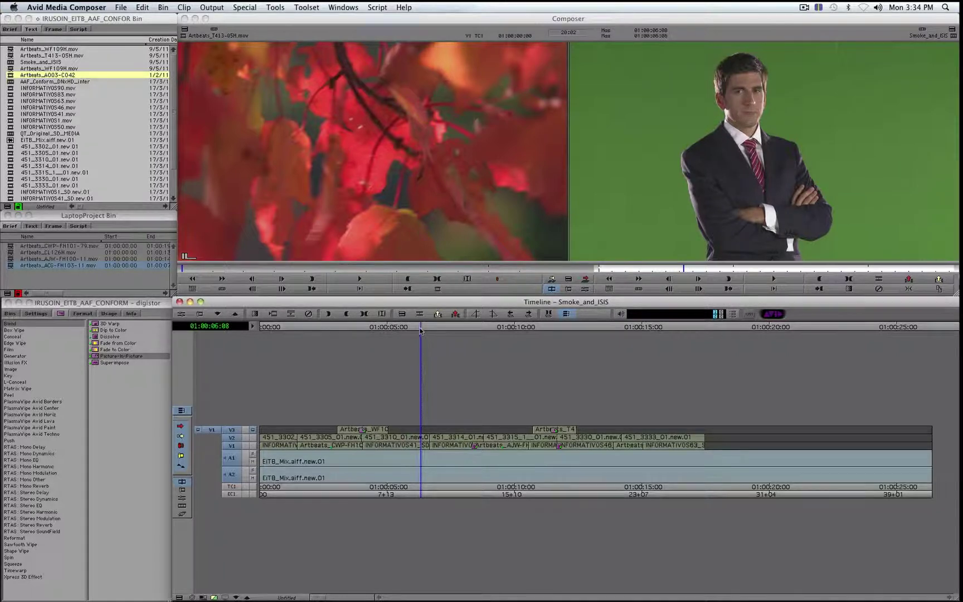
pyautogui.moveTo(420, 330); pyautogui.dragTo(416, 332)
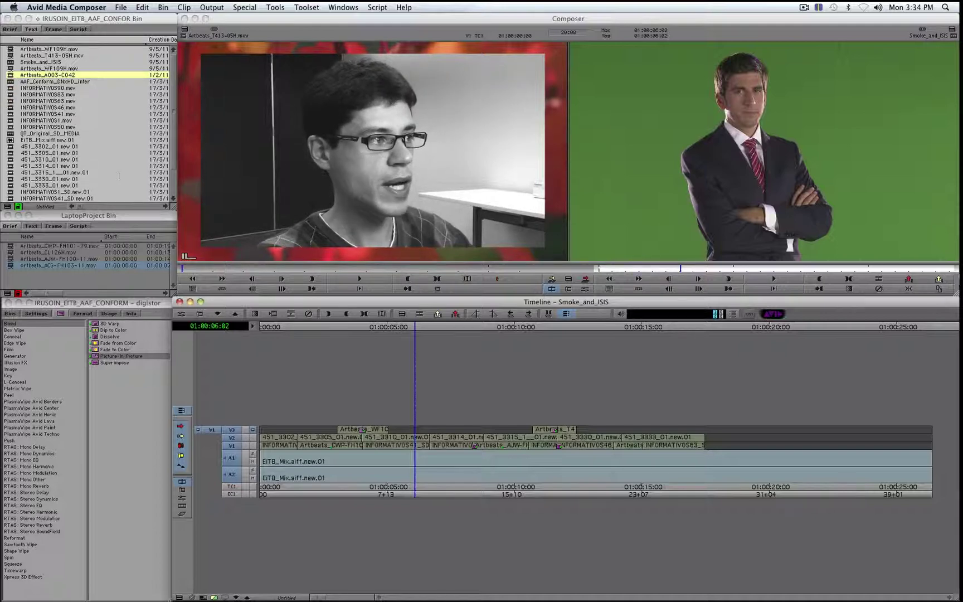
pyautogui.click(74, 219)
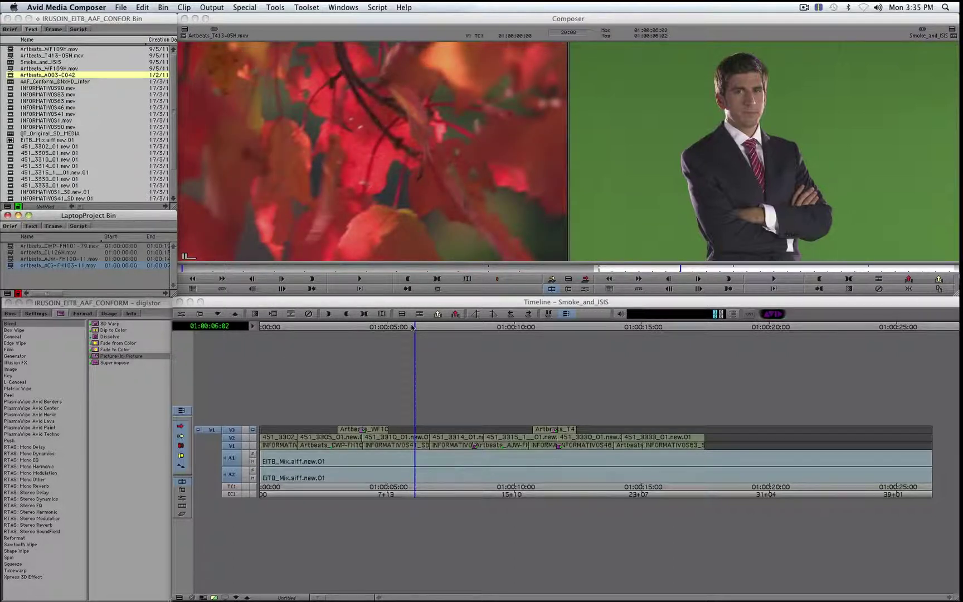
# Monitor V1 and scrub from 01:00:06:03 to the green-screen PiP shots at 01:00:11:16.
pyautogui.moveTo(412, 328)
pyautogui.mouseDown()
pyautogui.moveTo(423, 328)
pyautogui.moveTo(416, 329)
pyautogui.mouseUp()
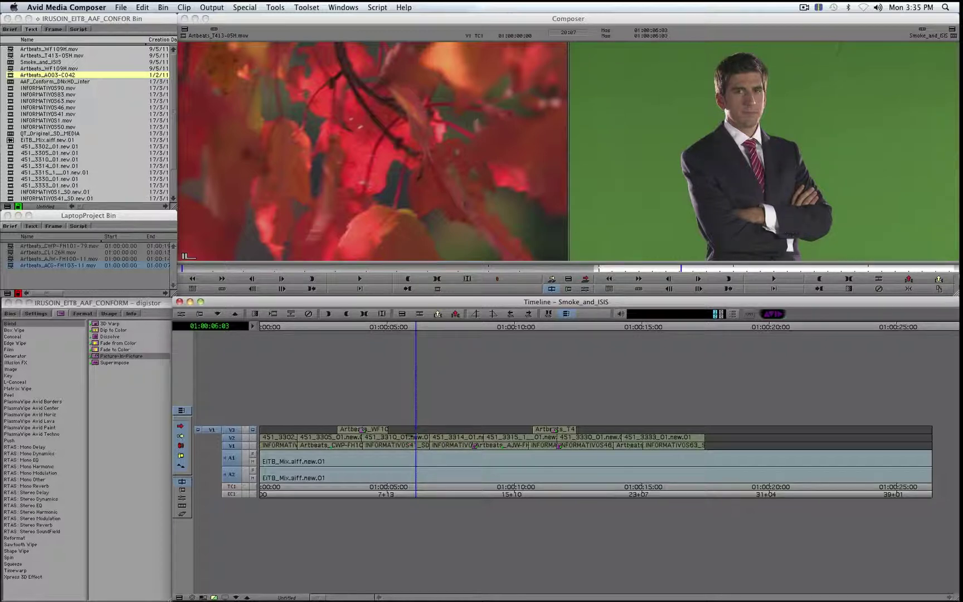
pyautogui.click(254, 447)
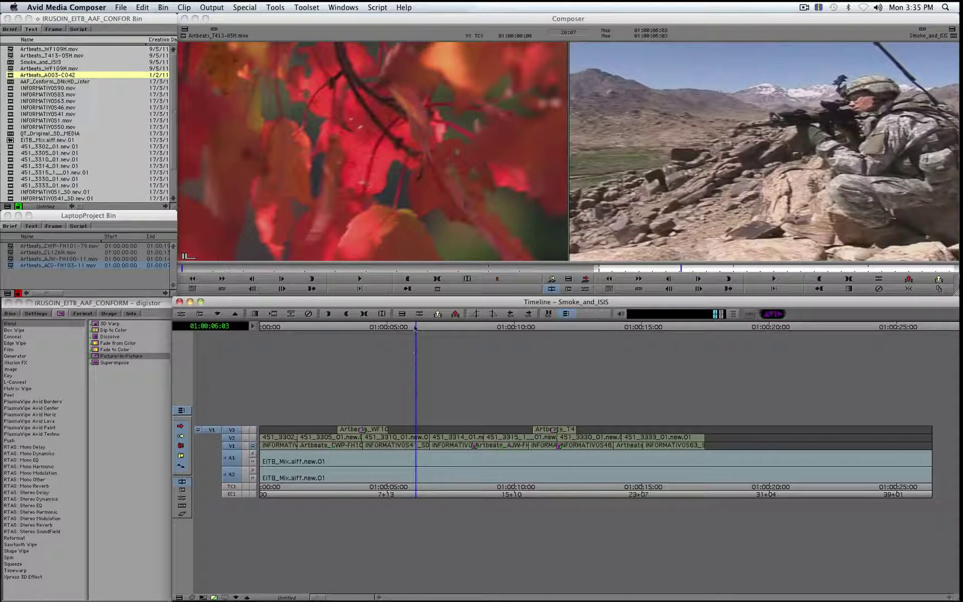
pyautogui.moveTo(416, 328); pyautogui.dragTo(553, 333)
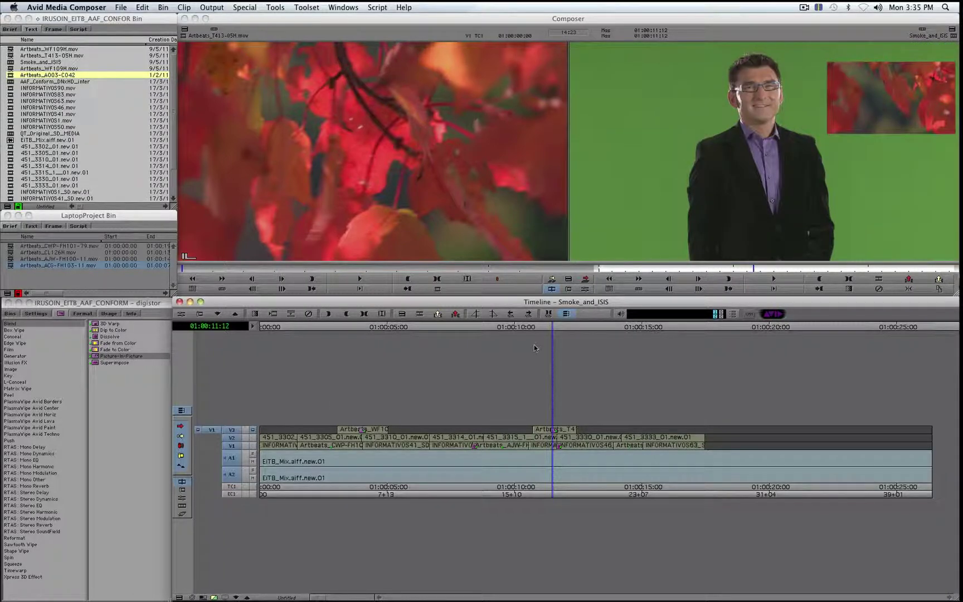
pyautogui.click(559, 331)
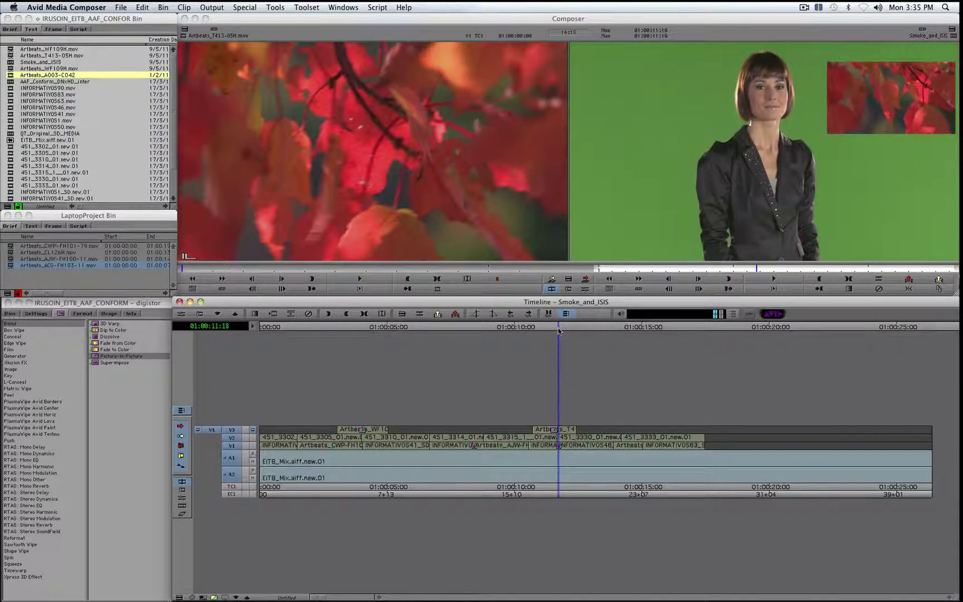
pyautogui.moveTo(560, 331); pyautogui.dragTo(552, 331)
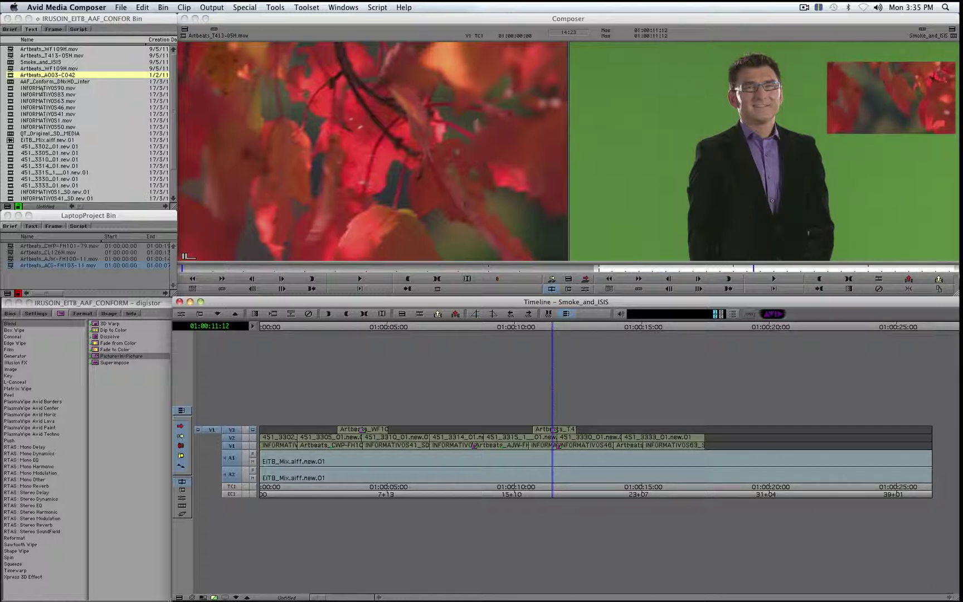
pyautogui.rightClick(9, 62)
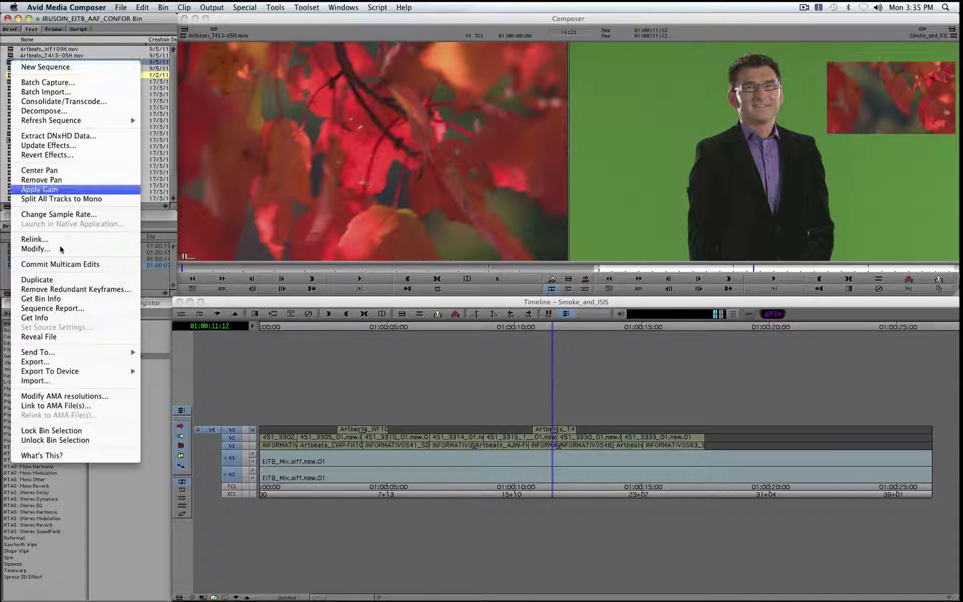
pyautogui.click(63, 365)
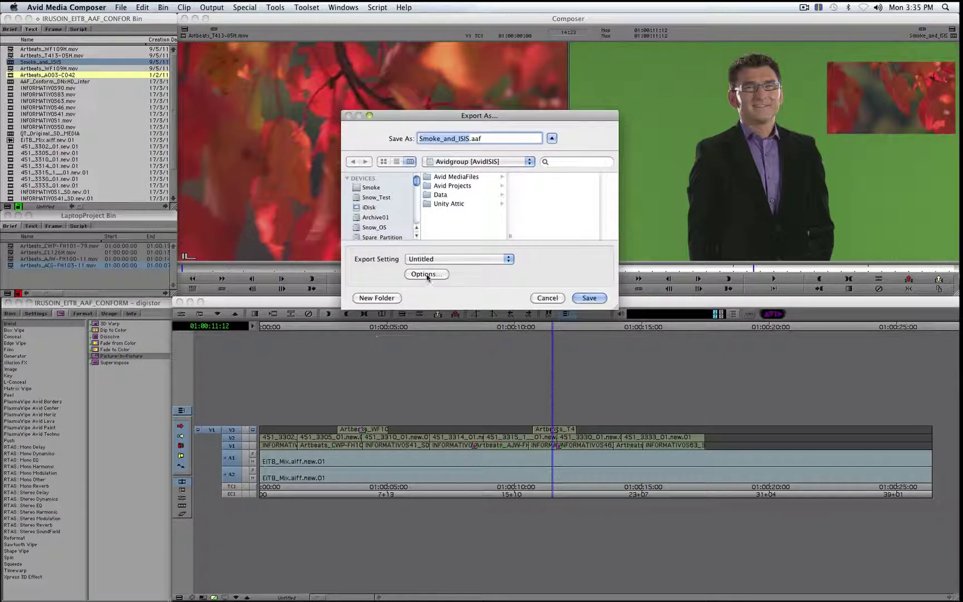
pyautogui.click(458, 177)
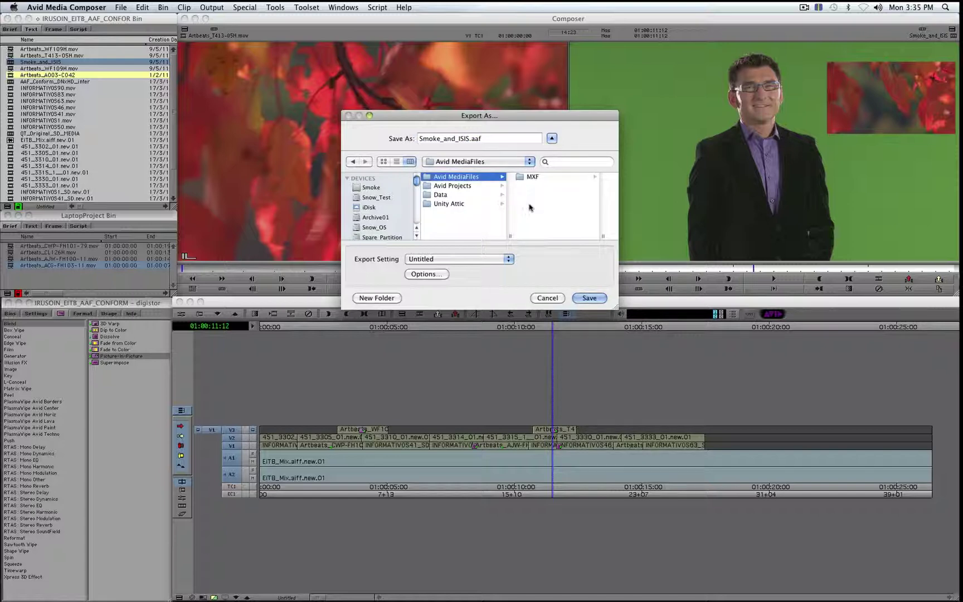
pyautogui.click(588, 298)
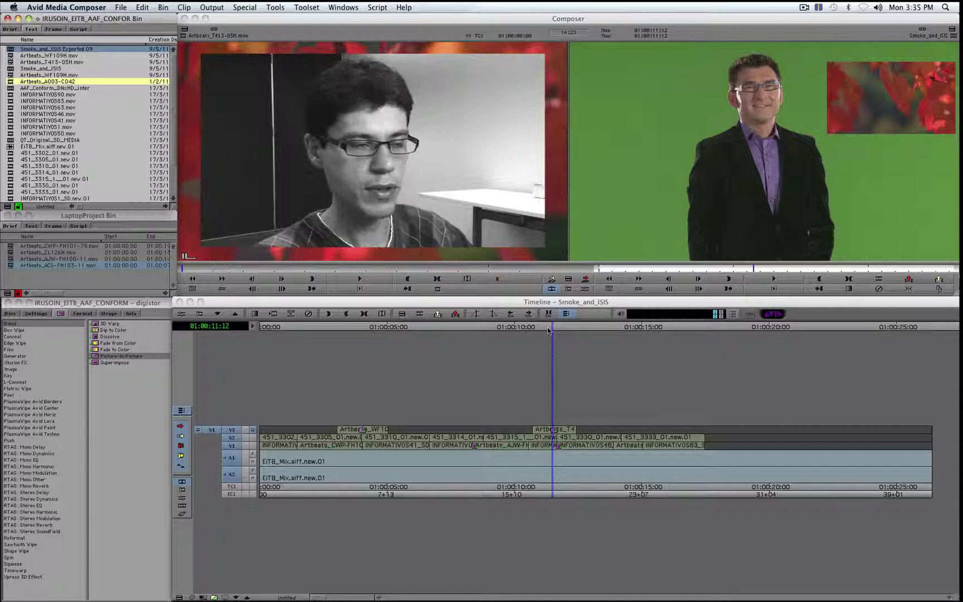
# Back in Smoke, open the clip library and choose <browse network> from the lower panel's library list.
pyautogui.press('super+Tab')
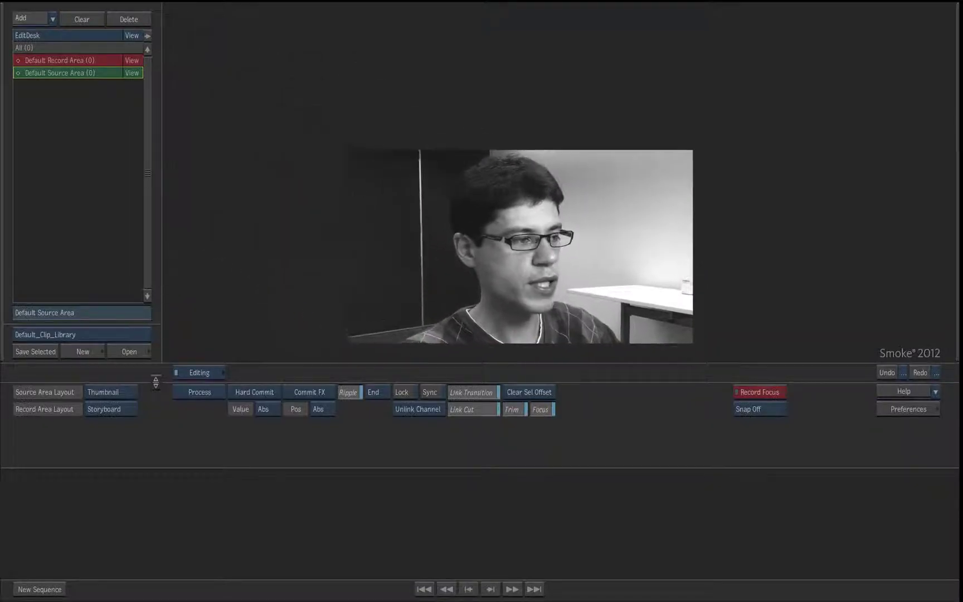
pyautogui.click(129, 351)
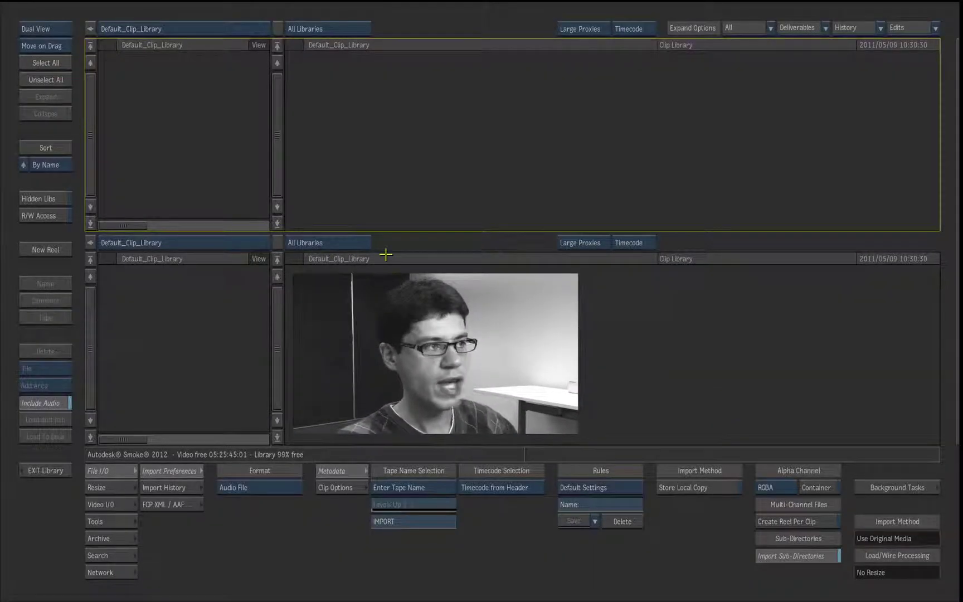
pyautogui.click(232, 251)
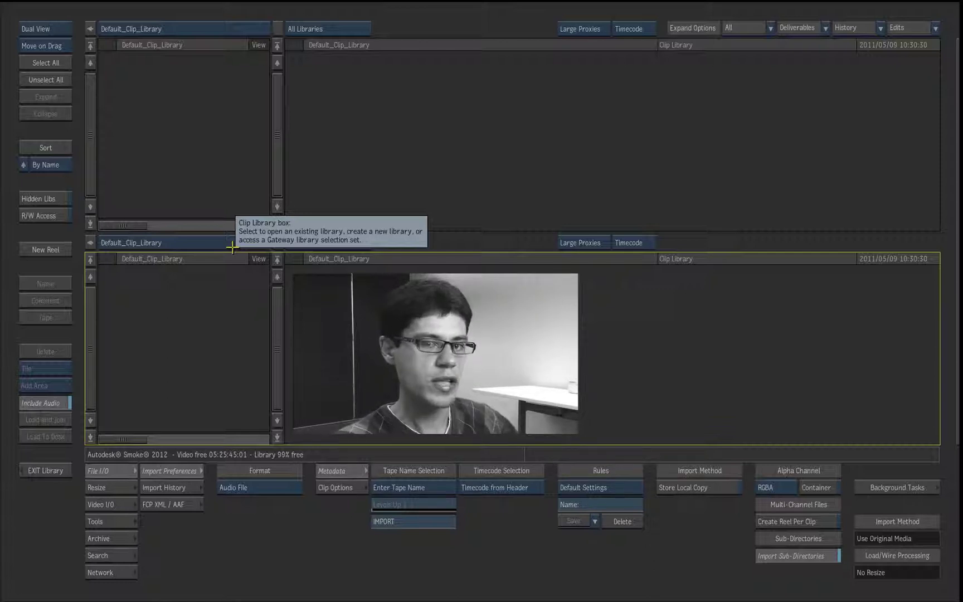
pyautogui.click(233, 248)
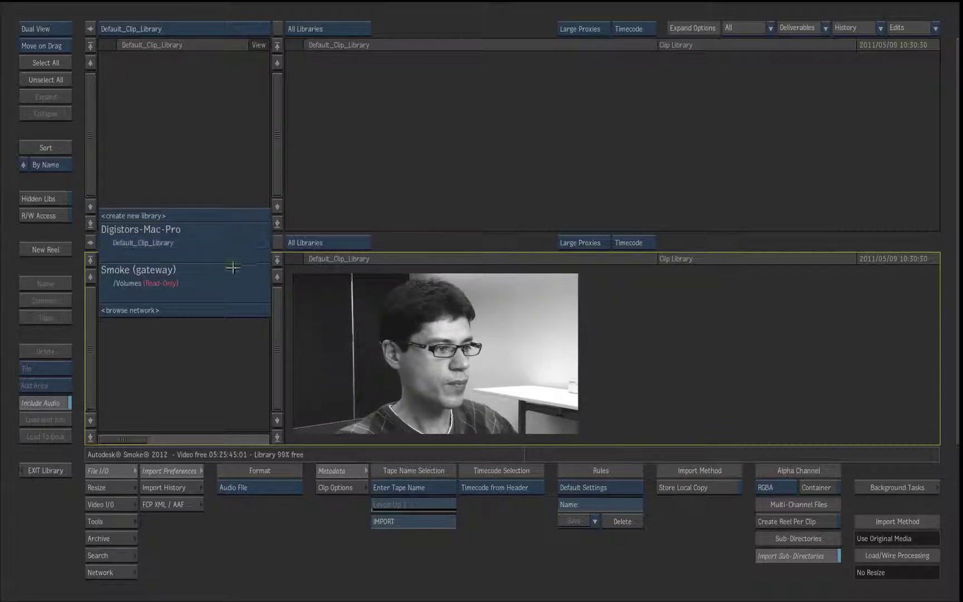
pyautogui.click(229, 310)
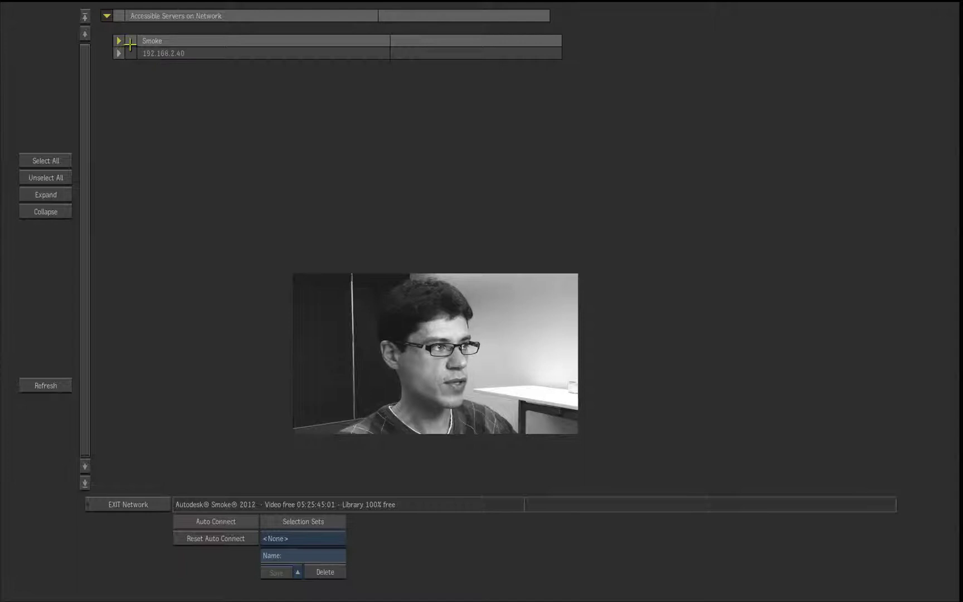
# Expand Smoke > Smoke:Gateway > Volumes for Avidgroup, then exit the network browser.
pyautogui.click(119, 40)
pyautogui.click(130, 65)
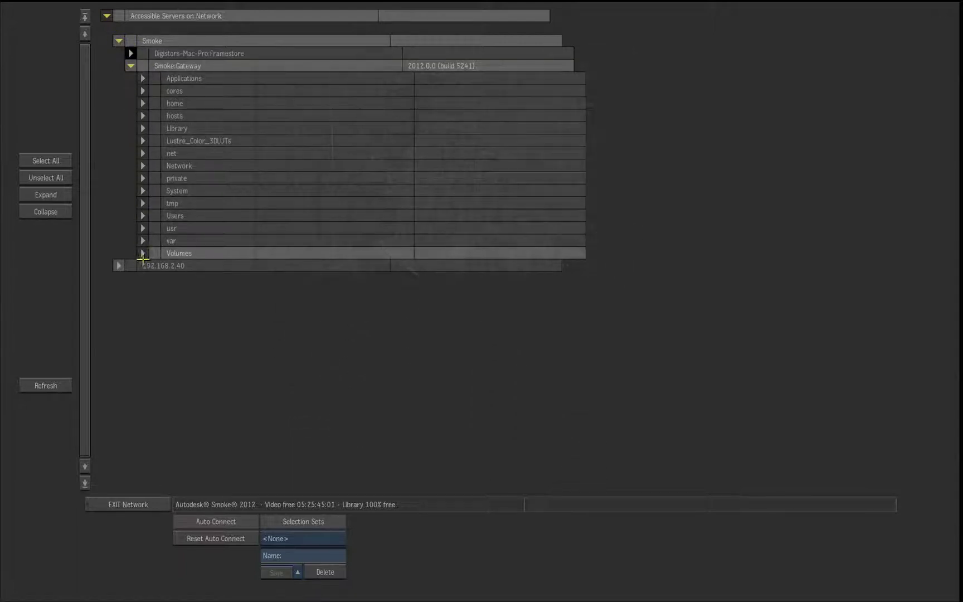
pyautogui.click(143, 253)
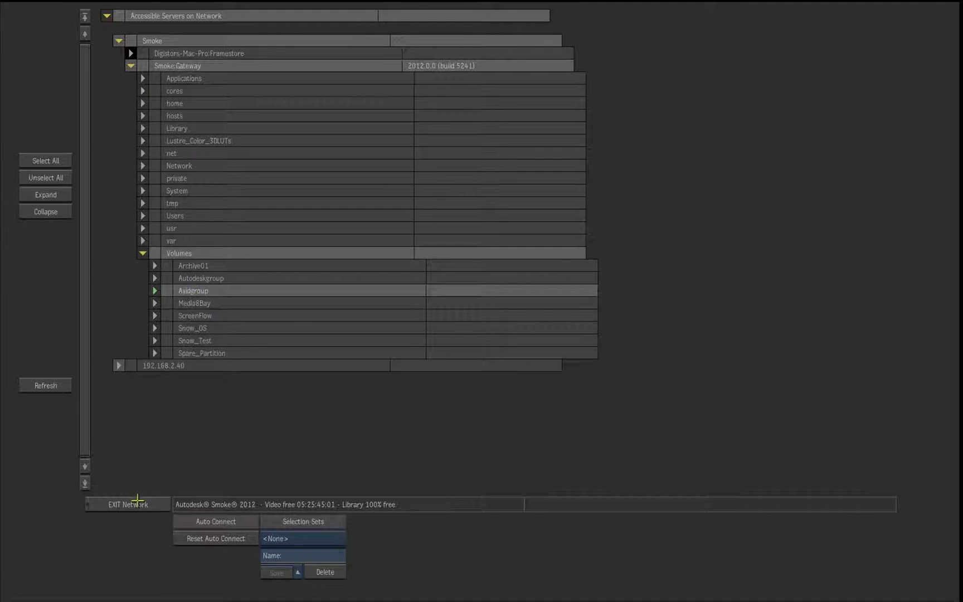
pyautogui.click(138, 504)
# Open the Smoke (gateway) /Volumes/Avidgroup library and select Smoke_and_ISIS.aaf in Avid MediaFiles.
pyautogui.click(198, 242)
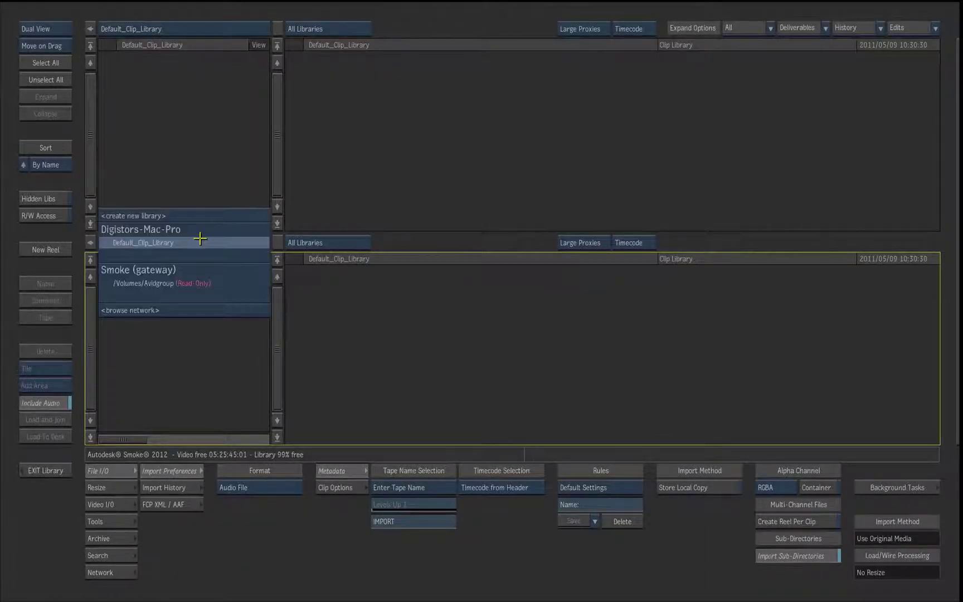
pyautogui.click(200, 279)
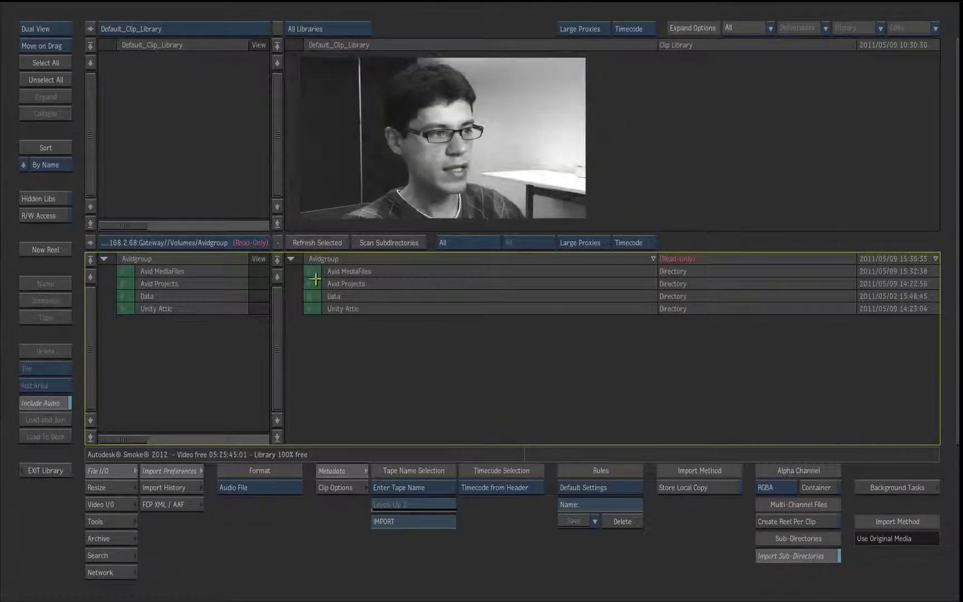
pyautogui.click(313, 272)
pyautogui.click(357, 321)
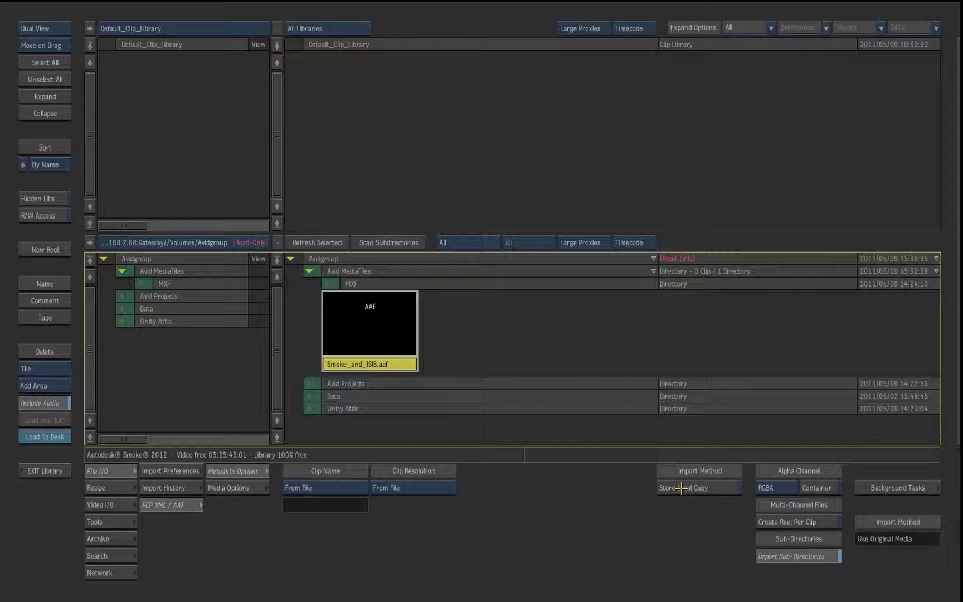
# Set AAF media matching to Use UMID, with Use Framerate and Use Filename turned off.
pyautogui.click(682, 488)
pyautogui.click(681, 488)
pyautogui.click(266, 495)
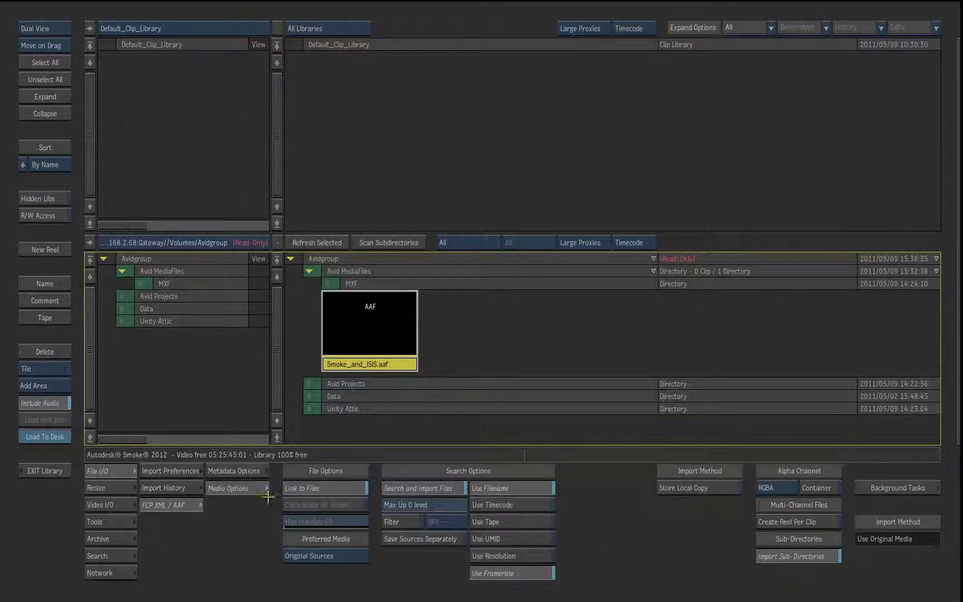
pyautogui.click(509, 538)
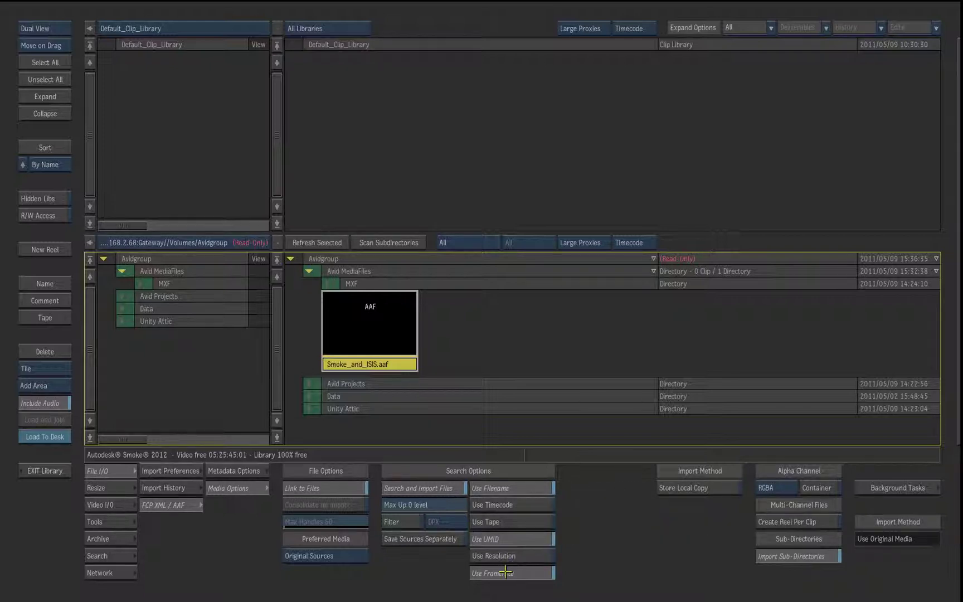
pyautogui.click(505, 573)
pyautogui.click(500, 492)
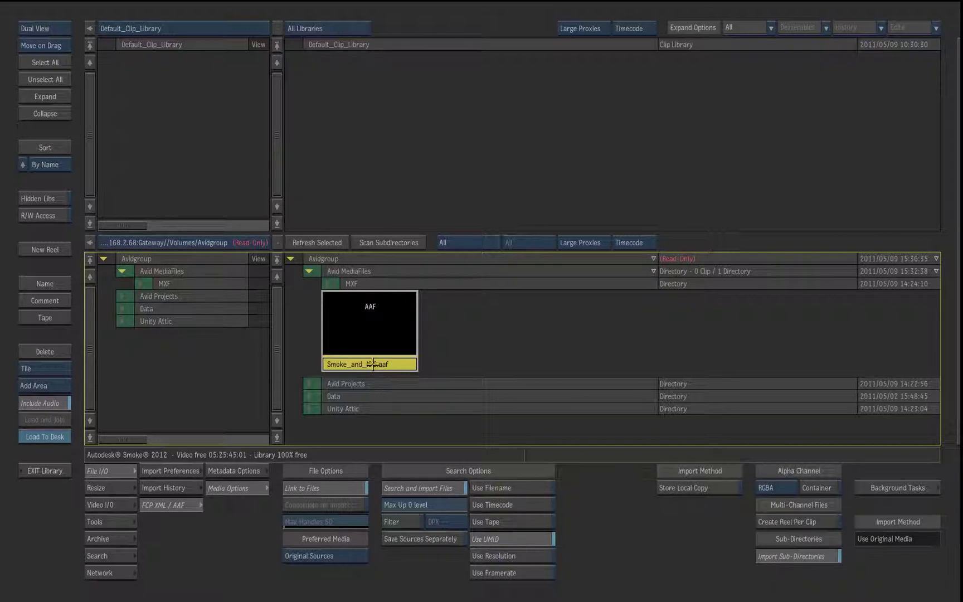
# Import Smoke_and_ISIS.aaf into Default_Clip_Library and load Smoke_and_ISIS.Exported.09 to the desk.
pyautogui.moveTo(373, 364); pyautogui.dragTo(552, 153)
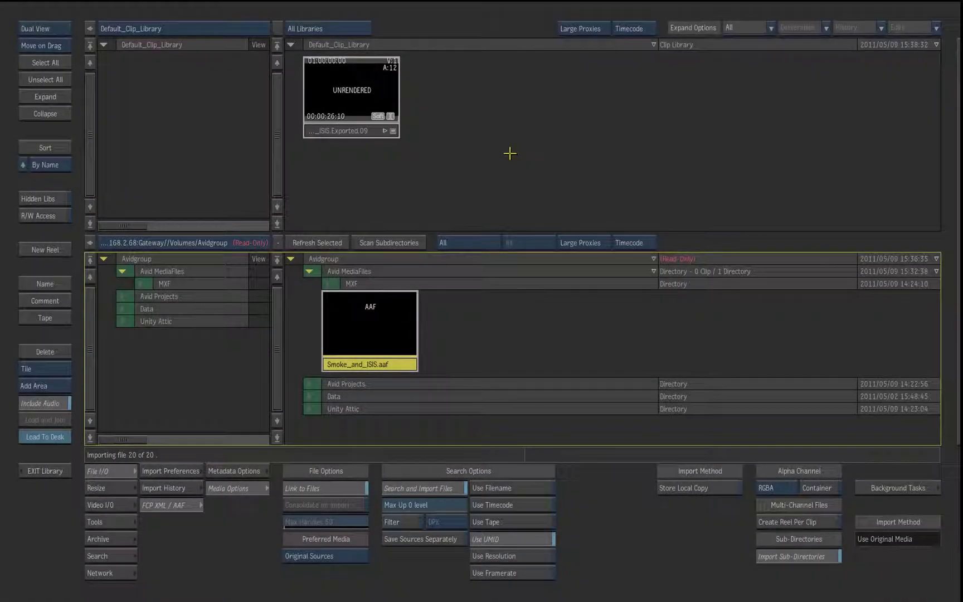
pyautogui.click(356, 131)
pyautogui.click(35, 436)
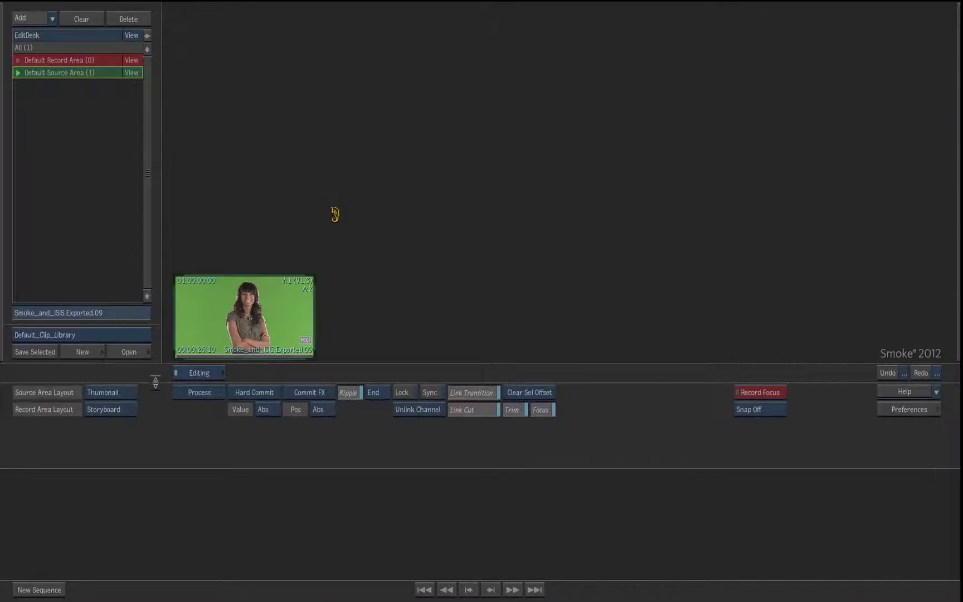
# Put Smoke_and_ISIS.Exported.09 in the record timeline, scrub about three seconds in, and focus a lower video track.
pyautogui.moveTo(312, 340); pyautogui.dragTo(496, 494)
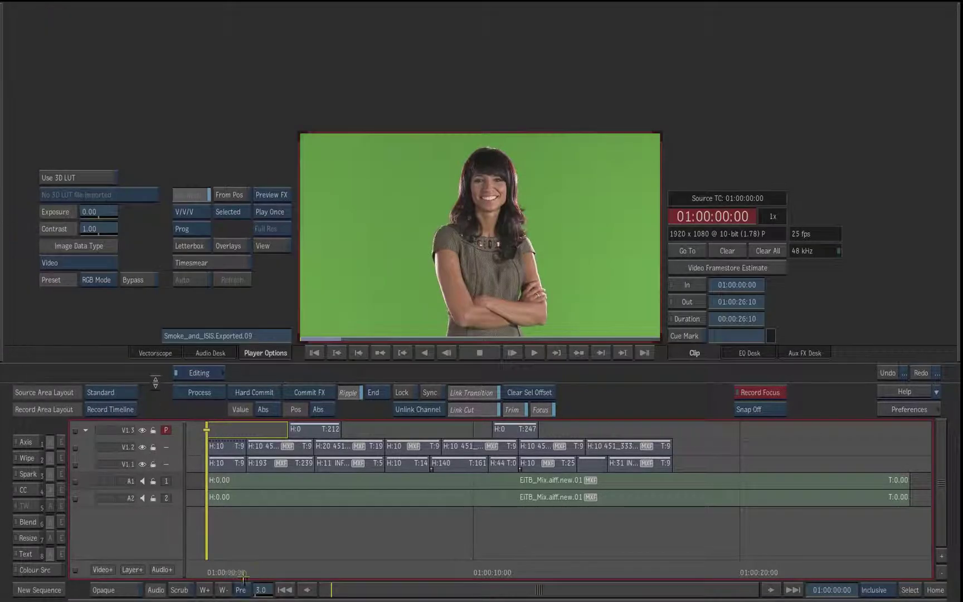
pyautogui.moveTo(245, 569); pyautogui.dragTo(310, 566)
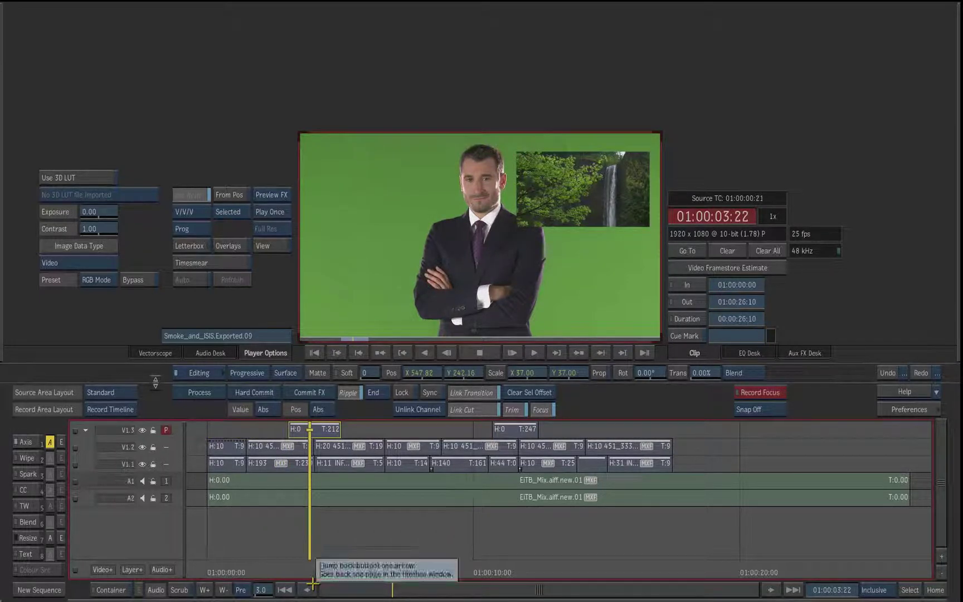
pyautogui.press('Down')
pyautogui.press('Down')
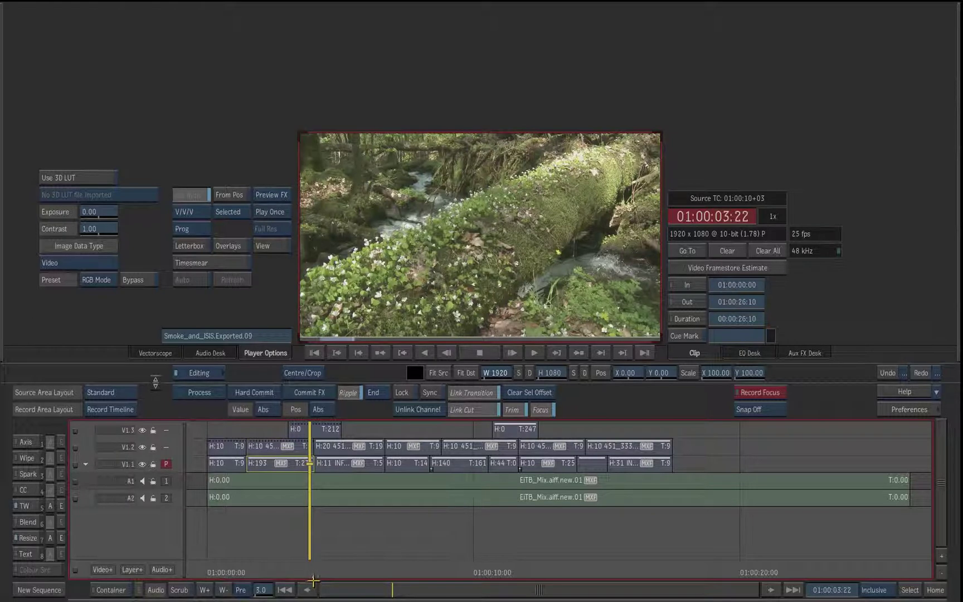